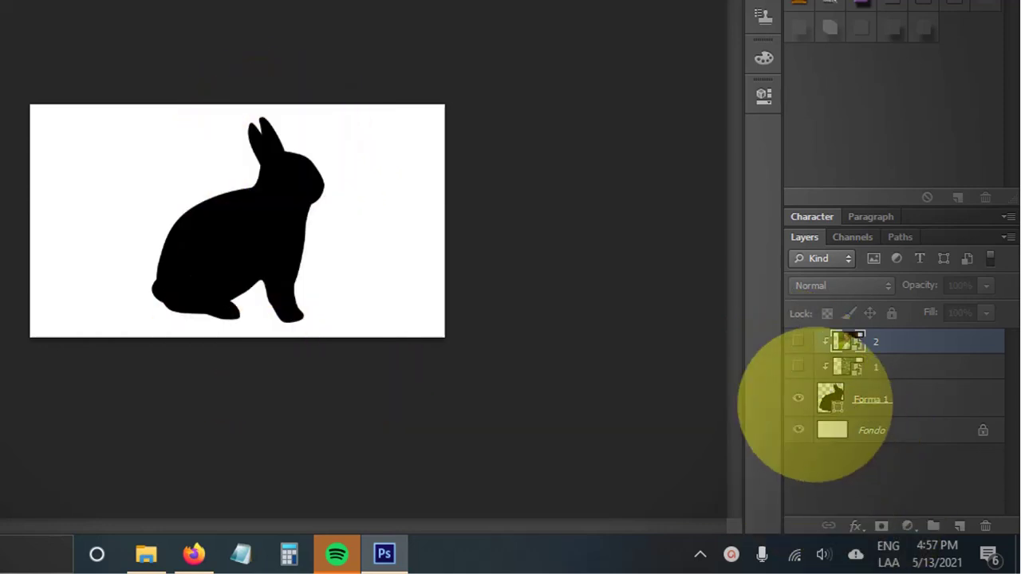
Step: Show layer 1 and release its rabbit photo from the bunny clipping mask
click(799, 366)
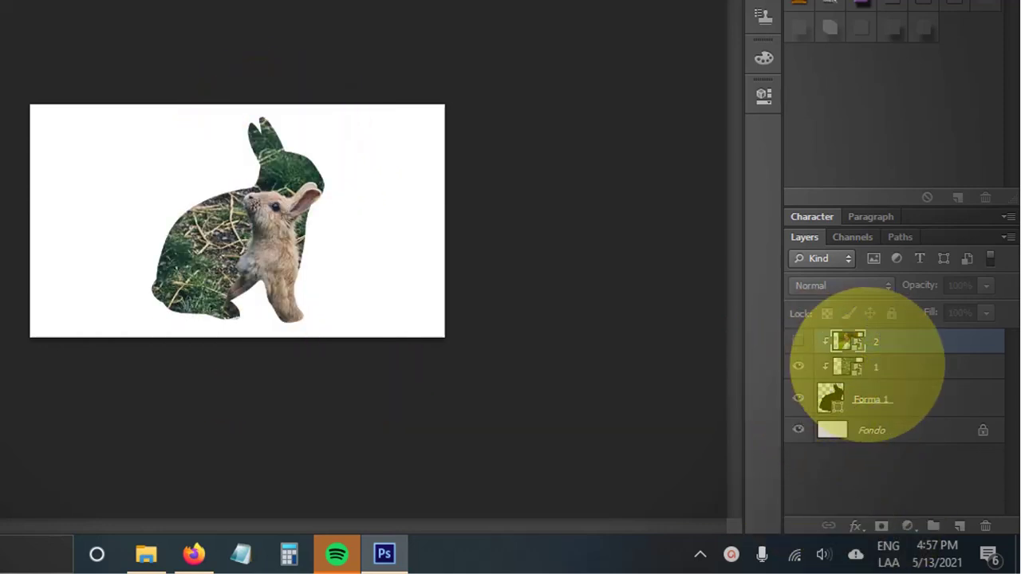
click(875, 366)
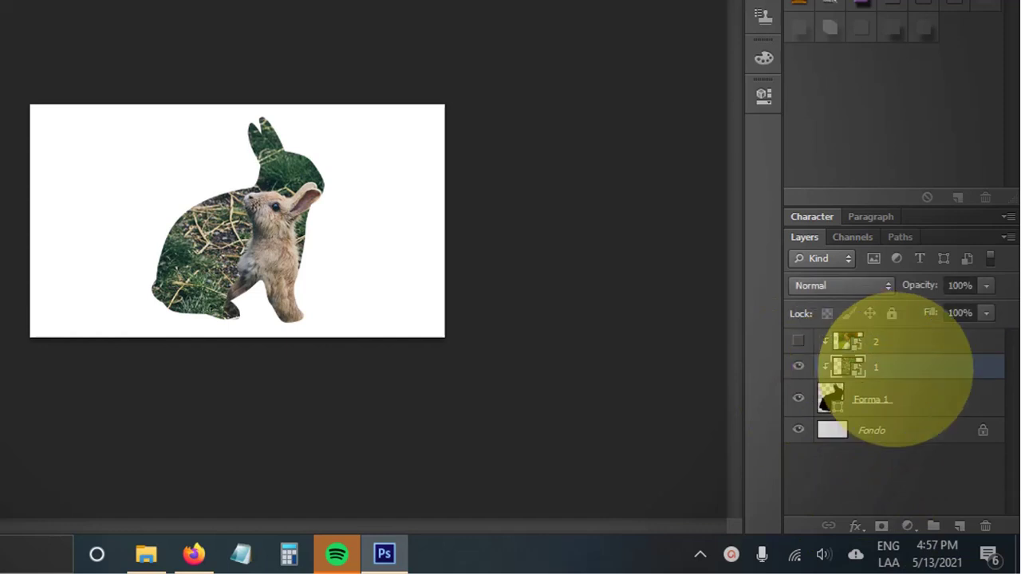
right_click(890, 367)
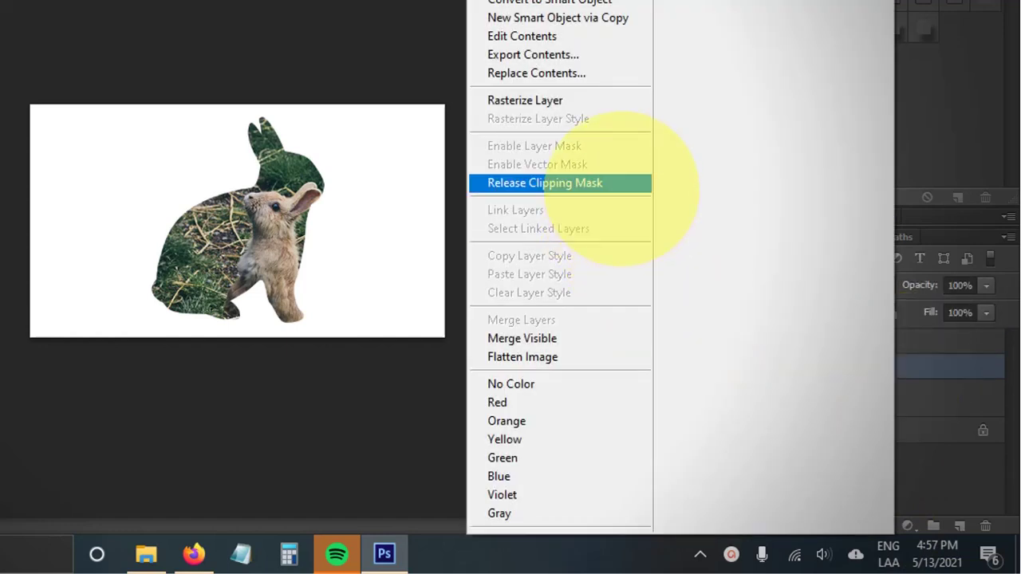
click(611, 184)
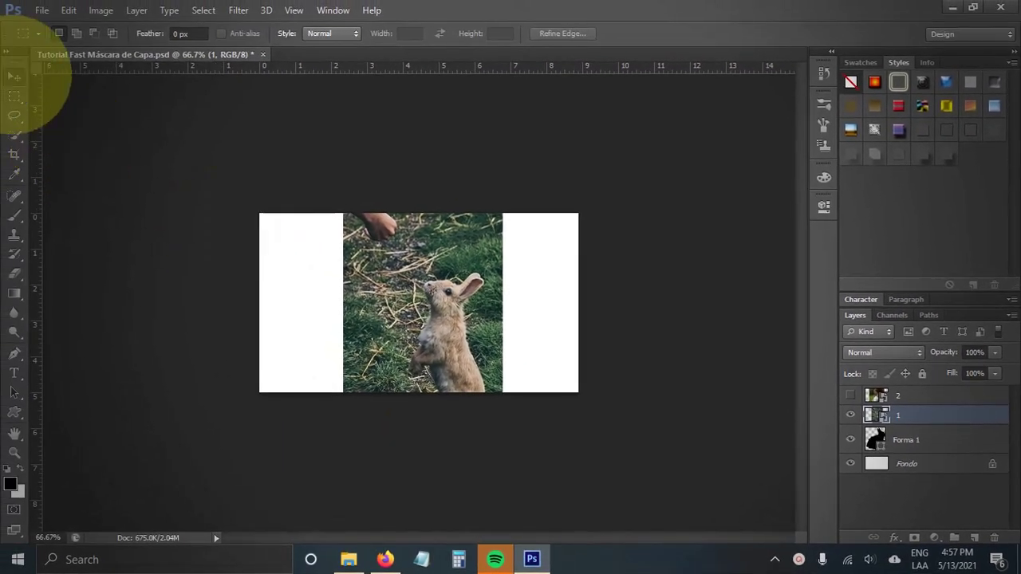
click(14, 75)
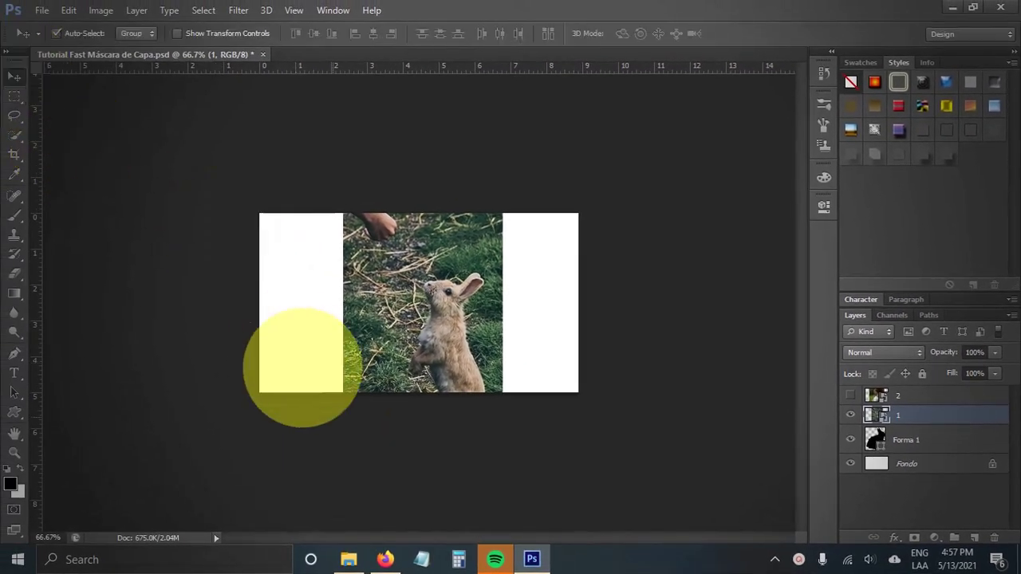
Step: Hide layer 1's rabbit photo and switch to the Custom Shape Tool
click(850, 415)
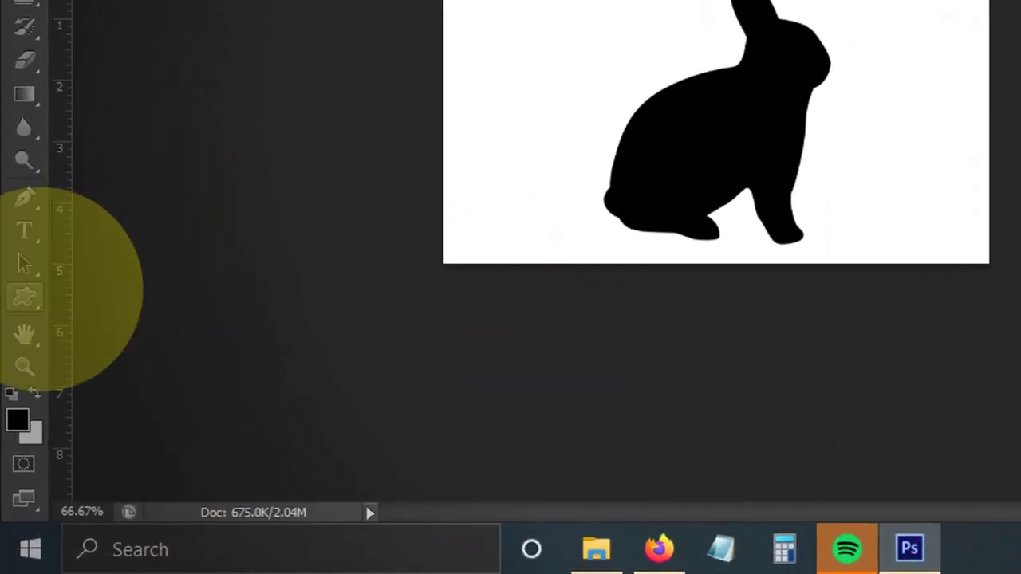
right_click(24, 297)
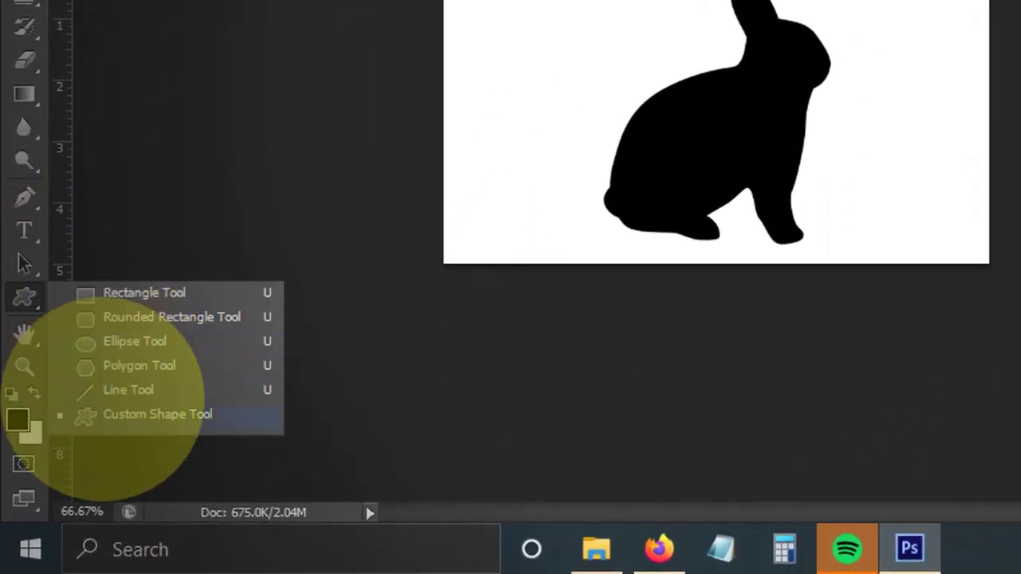
click(157, 414)
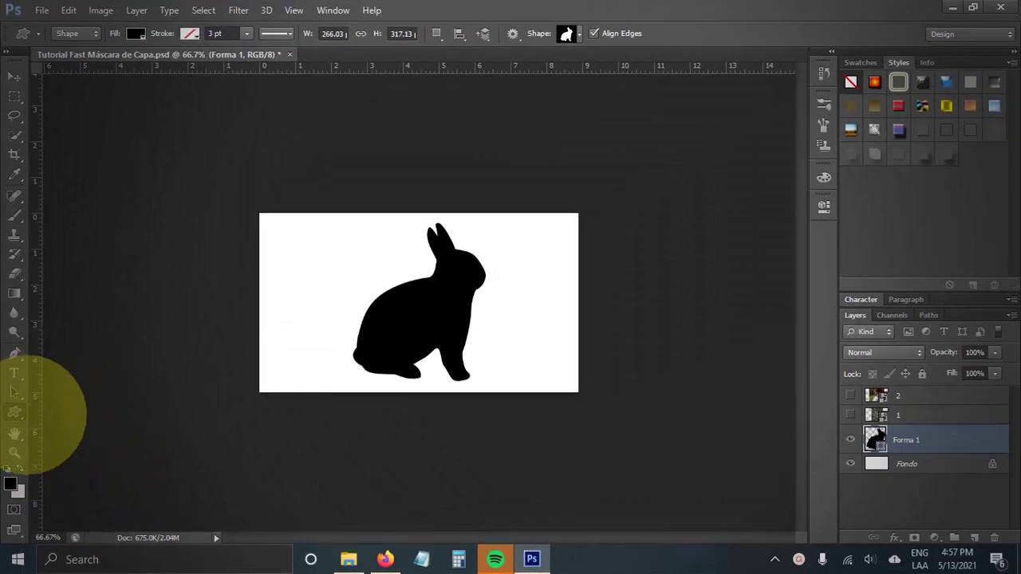
right_click(24, 413)
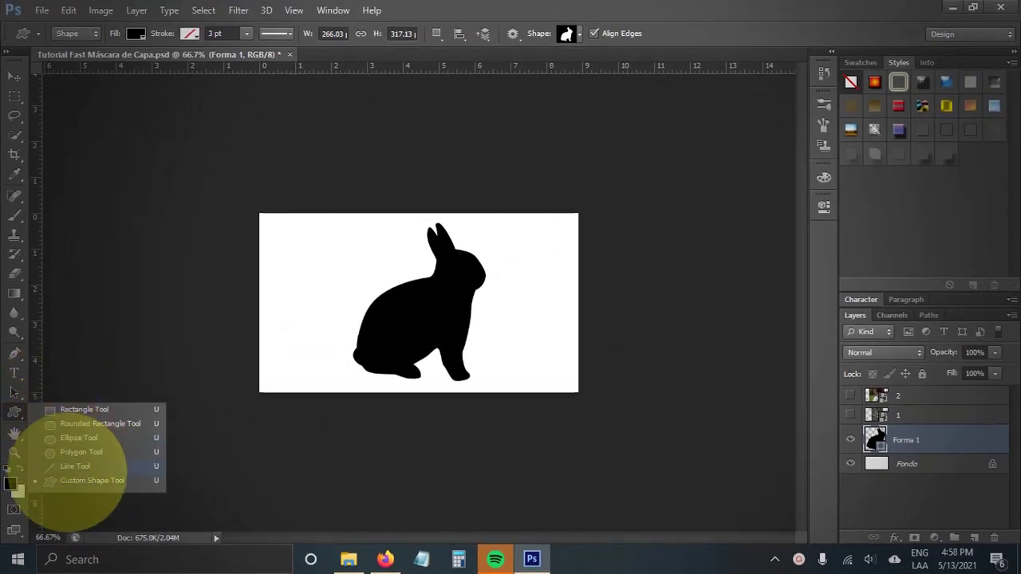
click(56, 466)
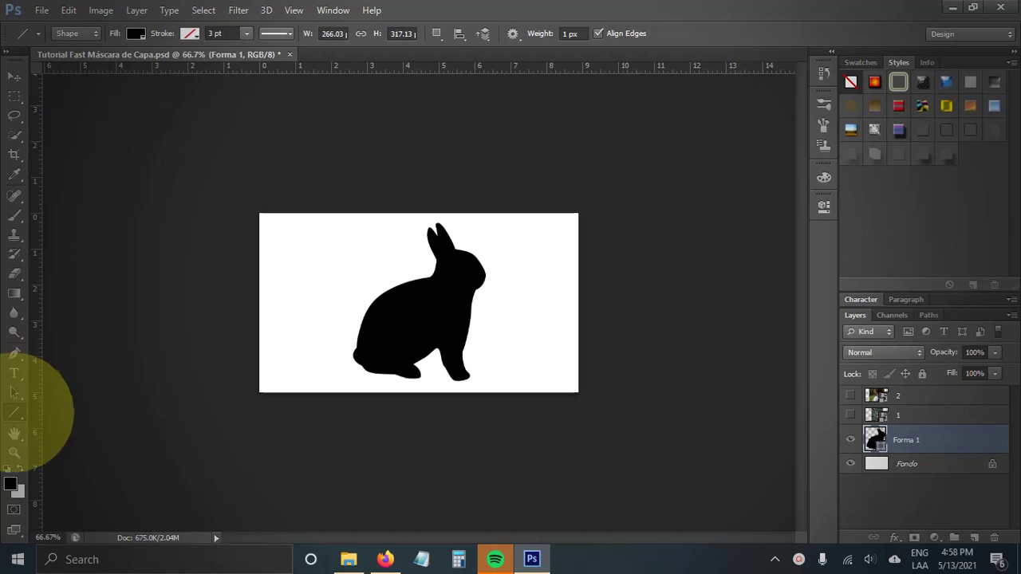
right_click(19, 413)
click(80, 481)
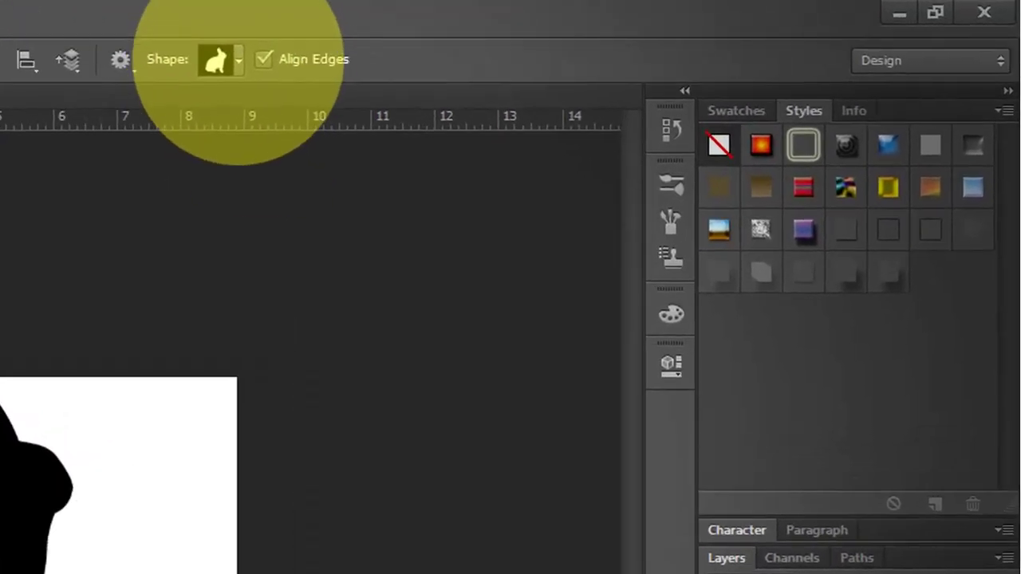
click(238, 59)
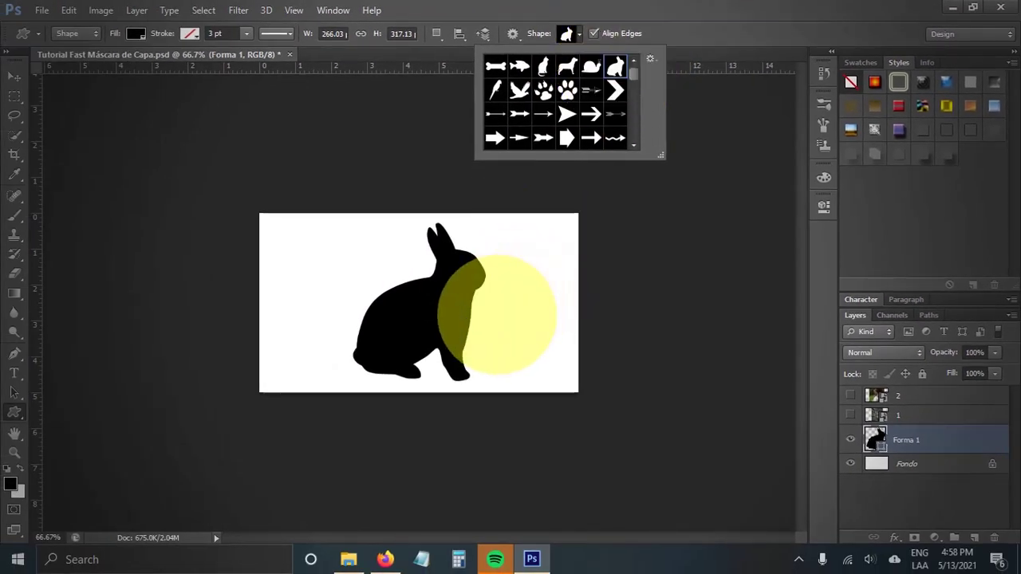
click(502, 318)
drag(497, 314, 543, 355)
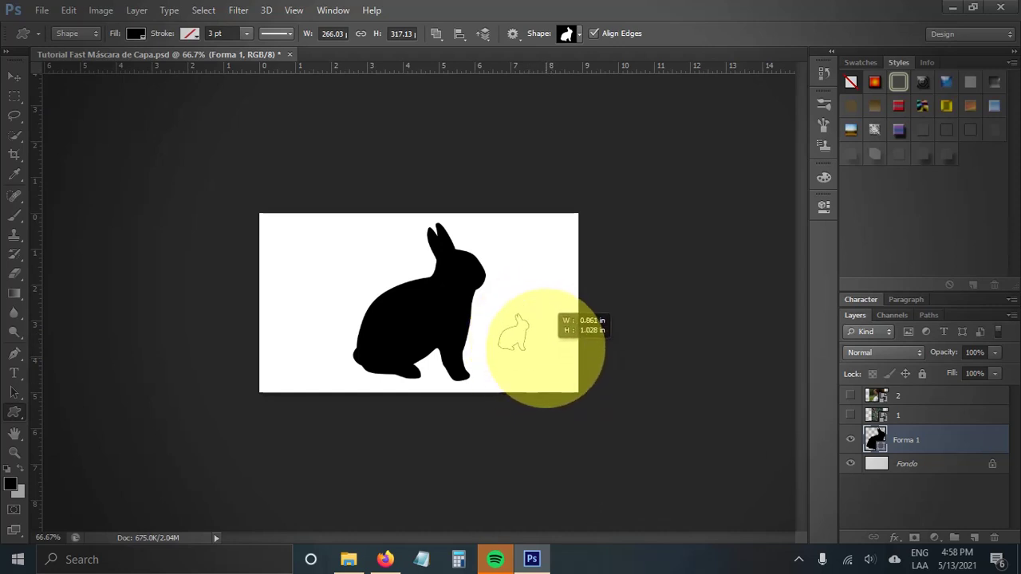
drag(546, 351, 557, 387)
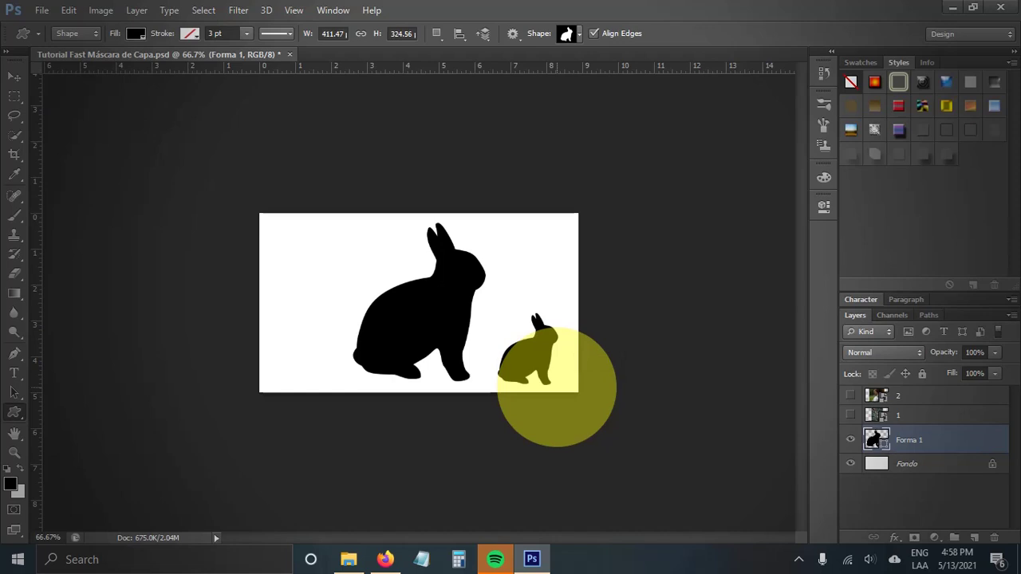
key(ctrl+z)
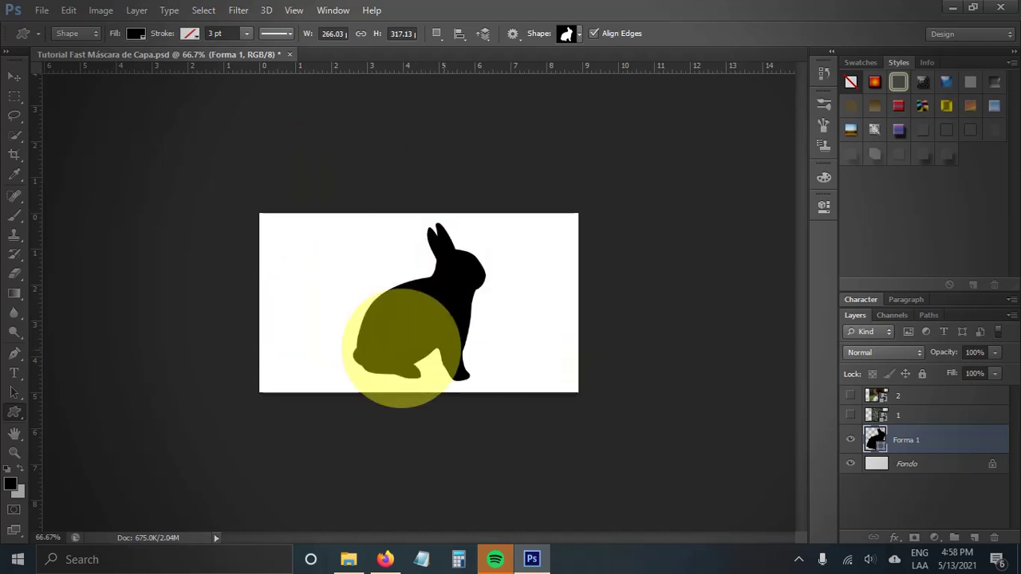
click(14, 75)
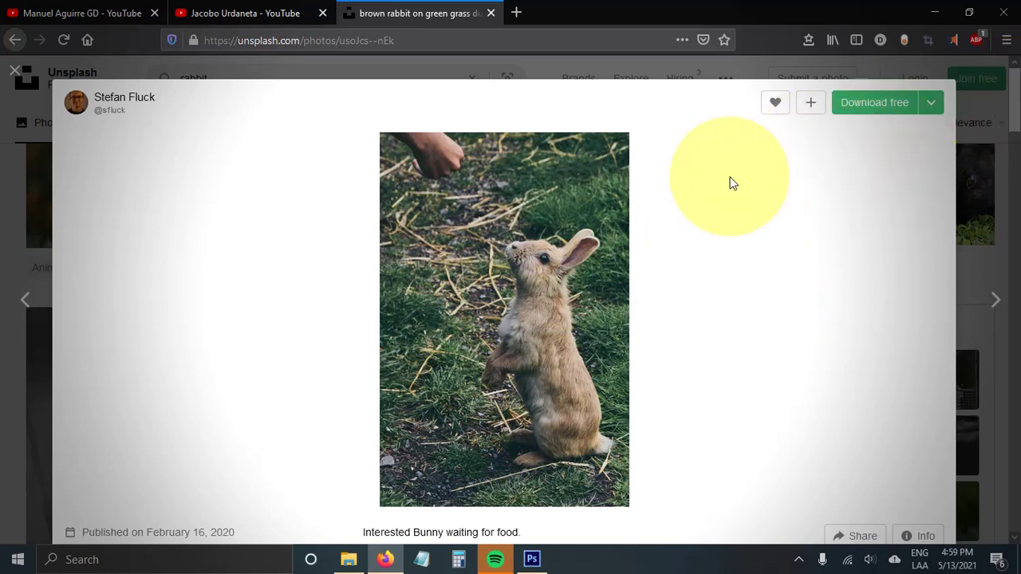
Step: Copy the full-size brown rabbit photo from Unsplash and return to Photoshop
right_click(559, 272)
click(511, 263)
click(512, 263)
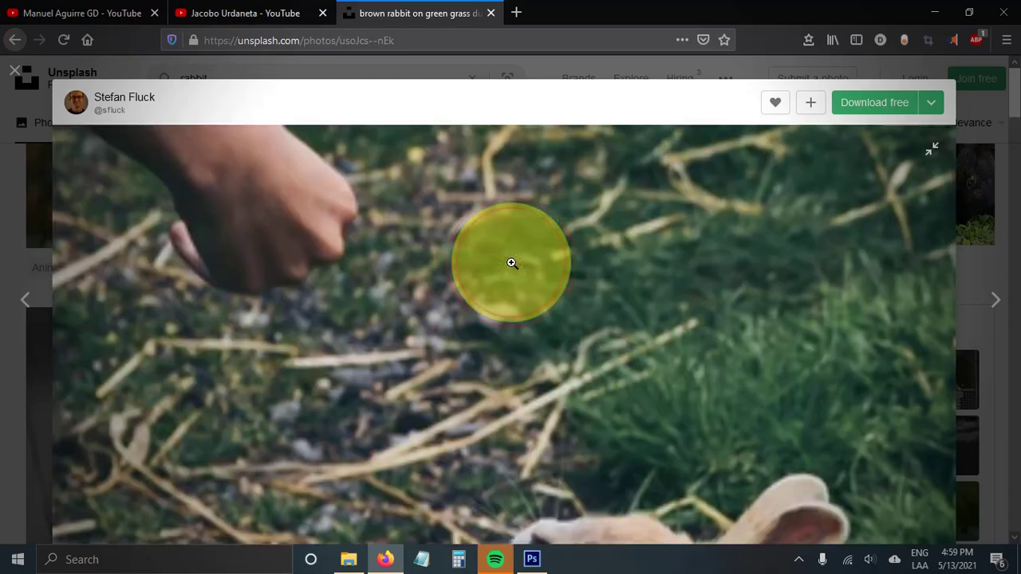
drag(1017, 107, 1020, 142)
right_click(579, 239)
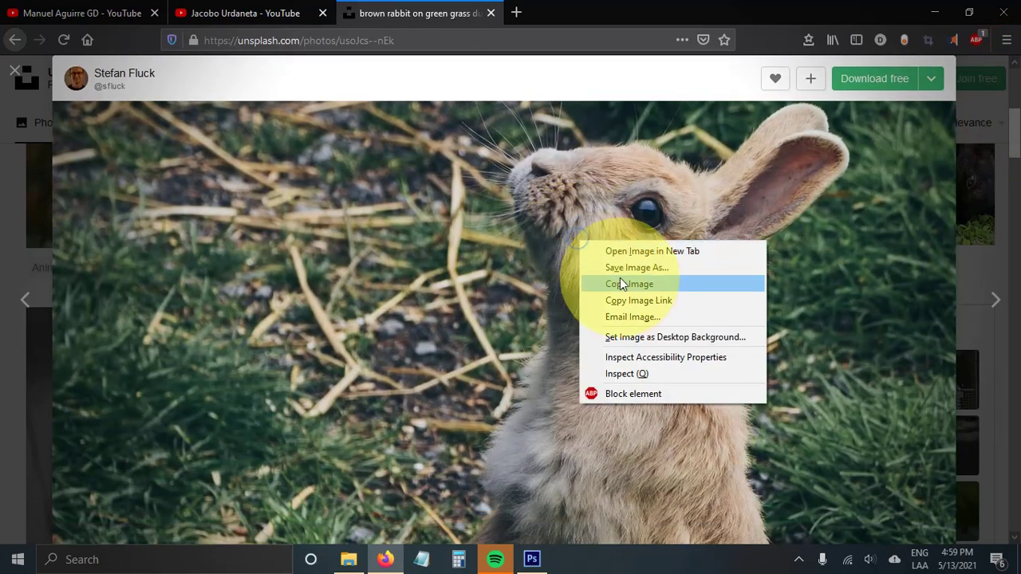
click(627, 284)
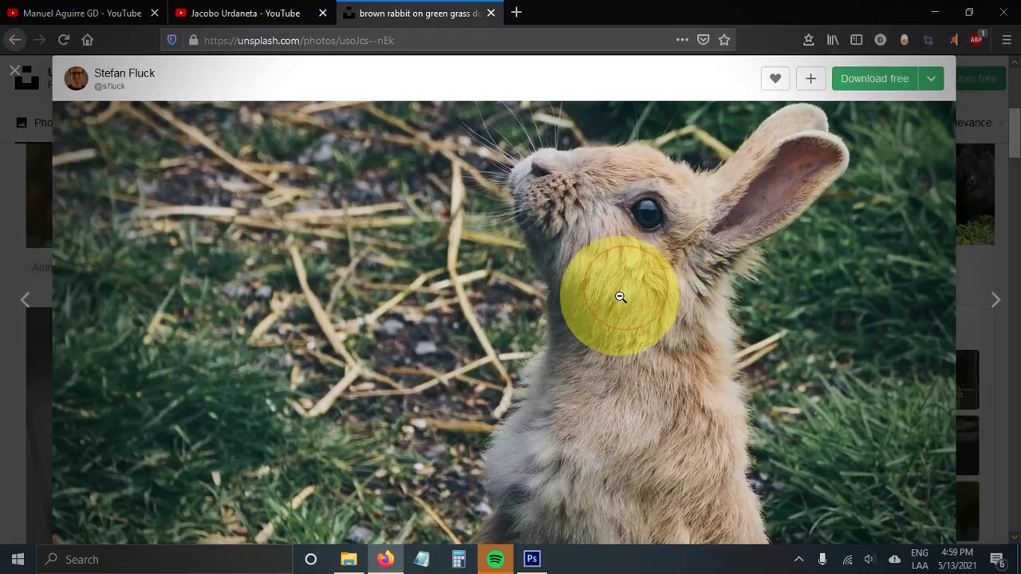
click(531, 559)
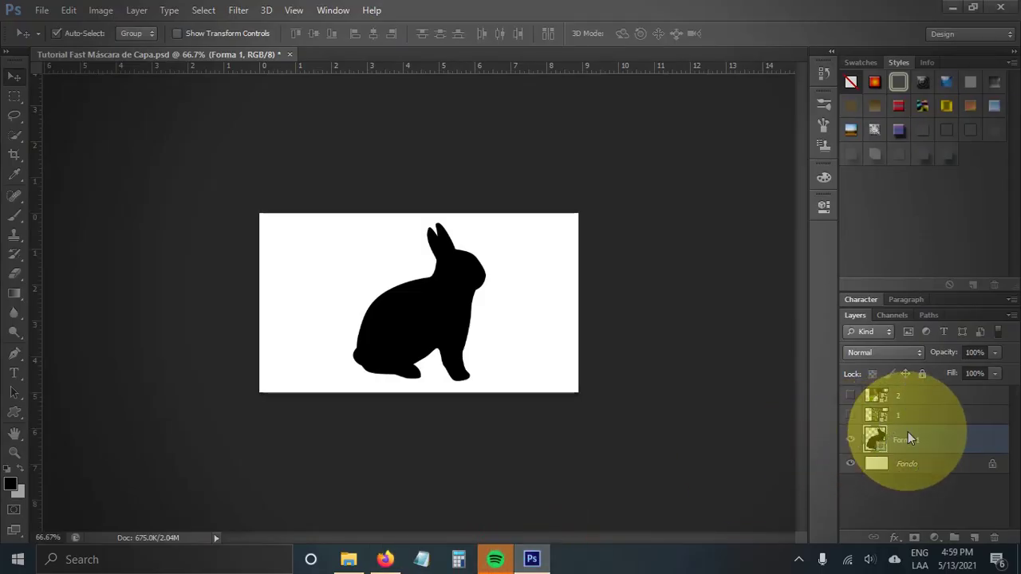
Step: Paste the copied photo as Layer 1 and compare it against the Forma 1 rabbit silhouette
key(ctrl+v)
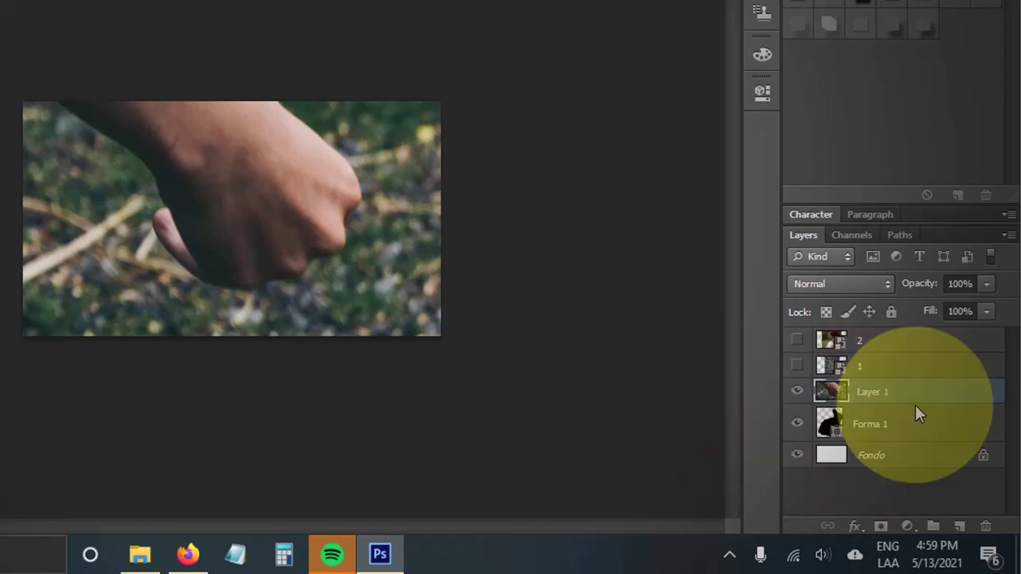
click(935, 406)
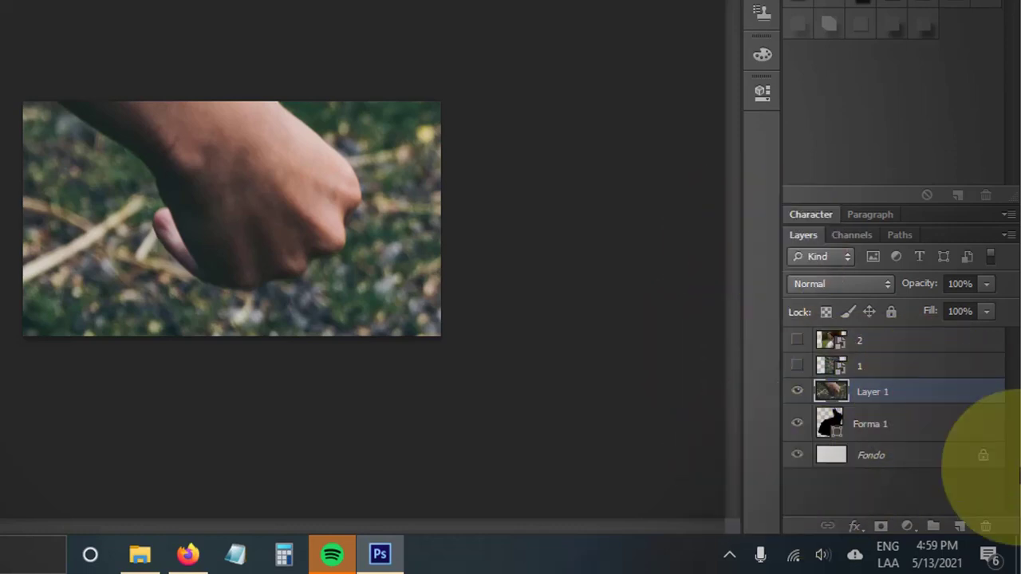
click(914, 433)
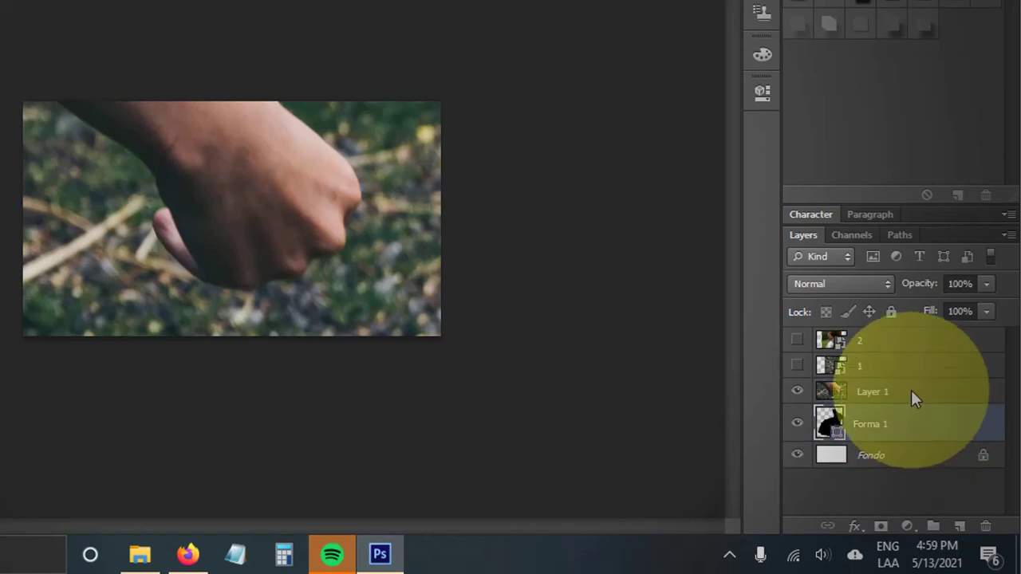
click(797, 392)
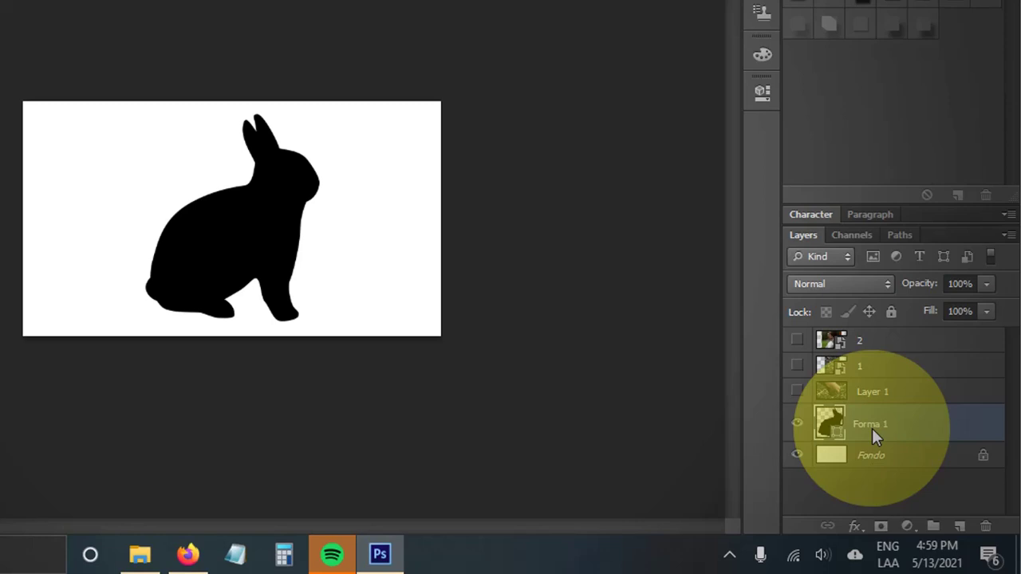
click(794, 392)
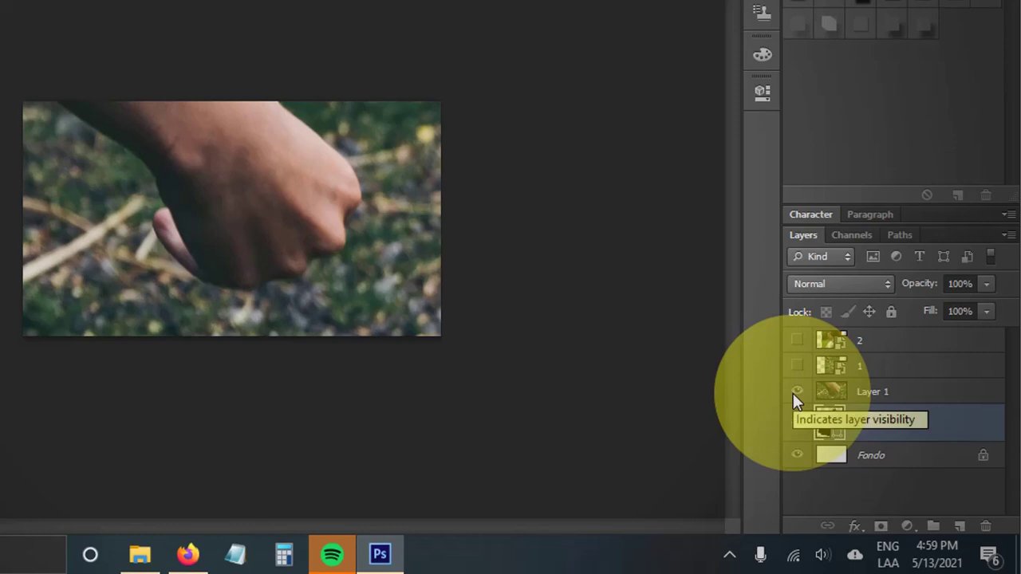
click(859, 385)
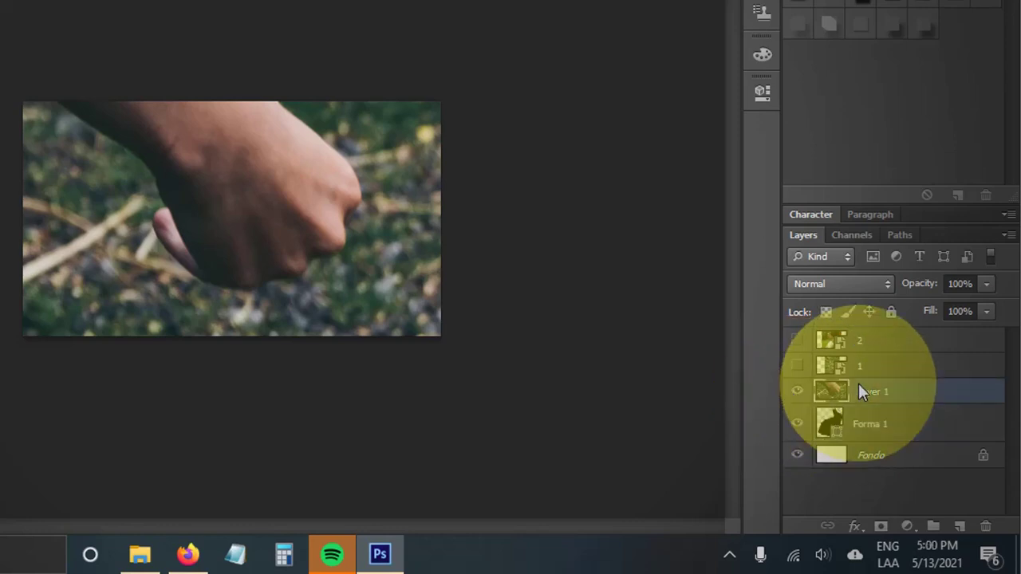
click(795, 394)
click(796, 393)
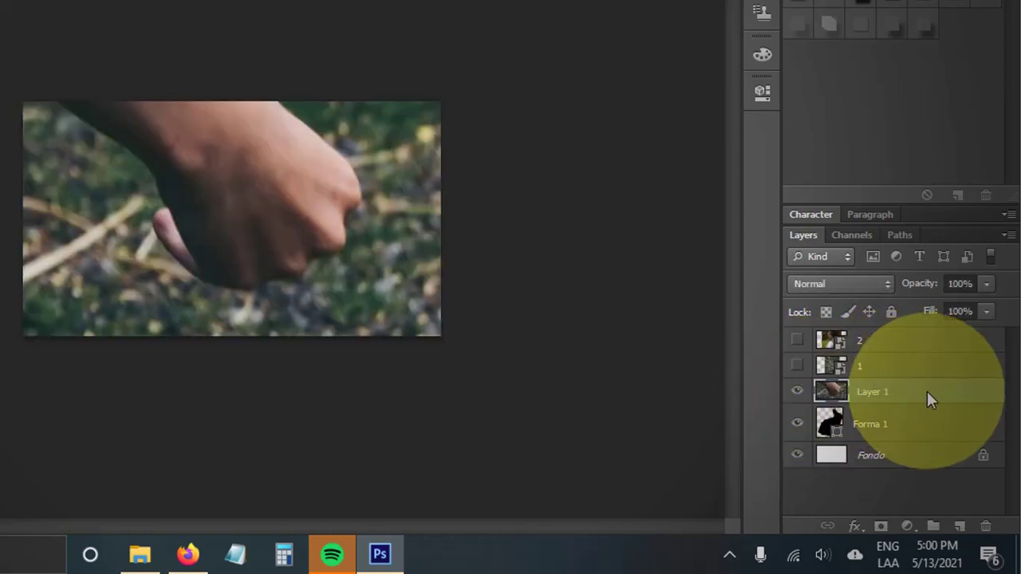
Step: Clip Layer 1 to the Forma 1 rabbit shape with Create Clipping Mask
right_click(885, 393)
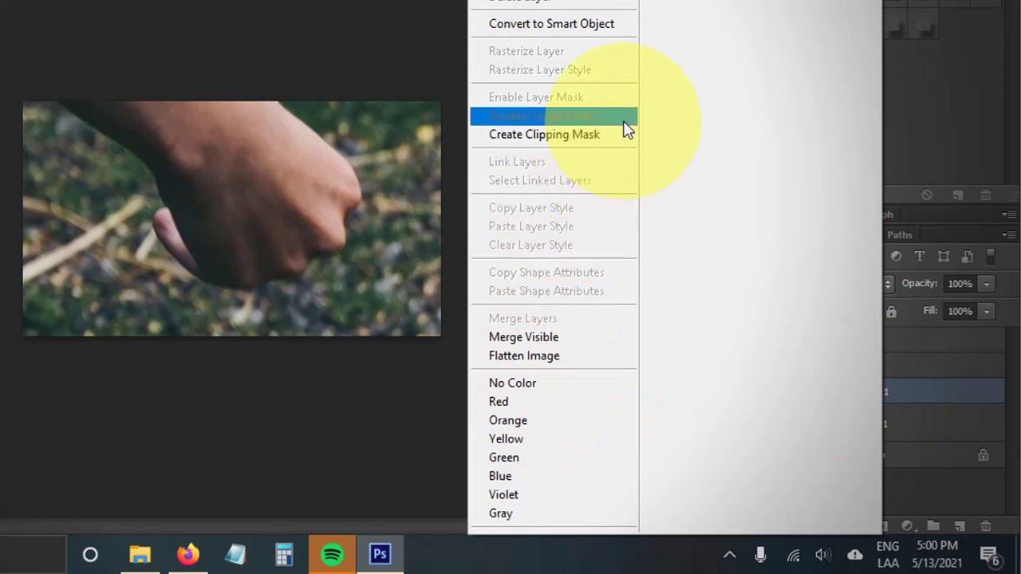
click(583, 134)
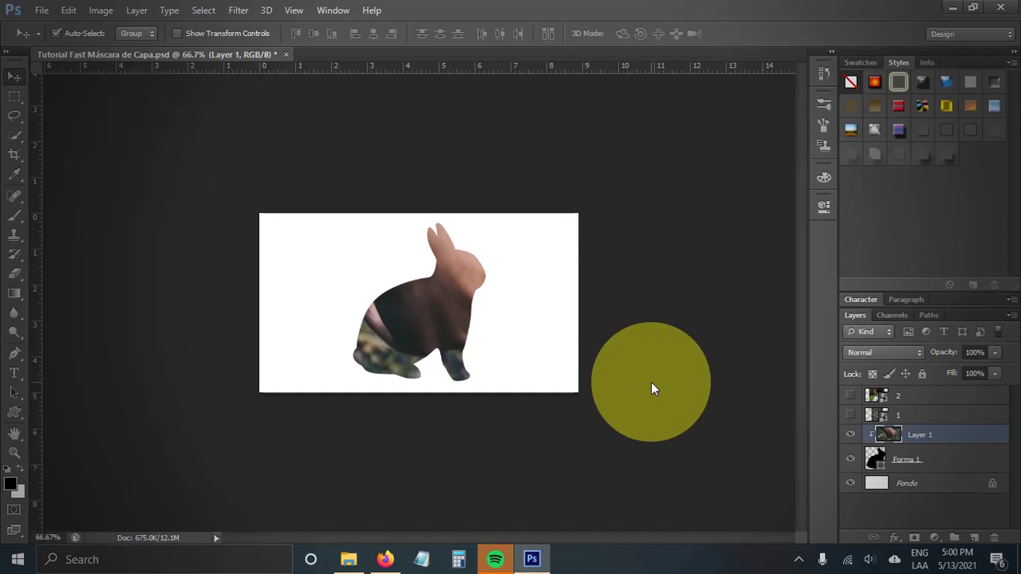
Step: Convert the clipped Layer 1 photo into a smart object at 33.33% view
key(ctrl+minus)
key(ctrl+minus)
key(ctrl+minus)
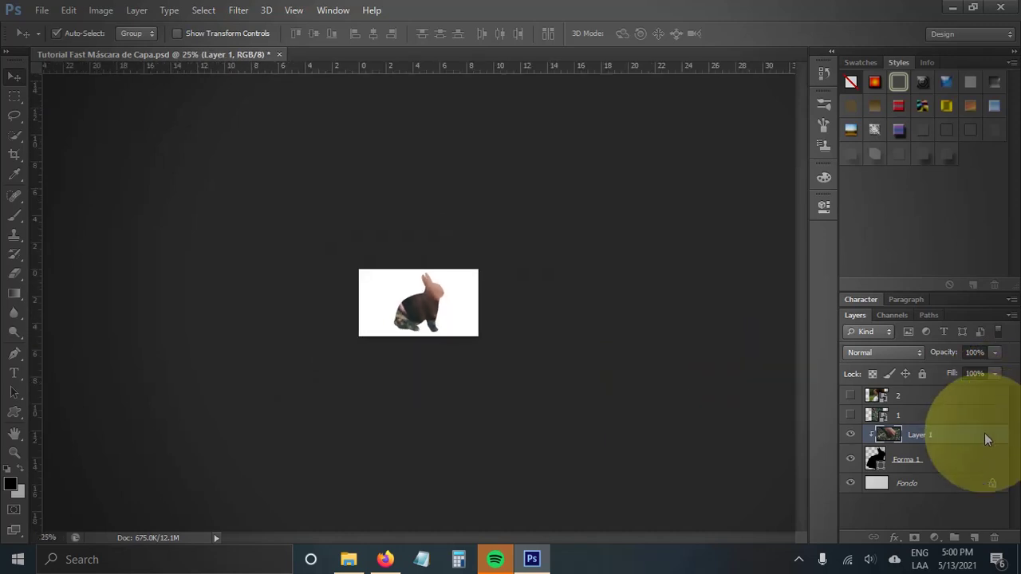
key(ctrl+minus)
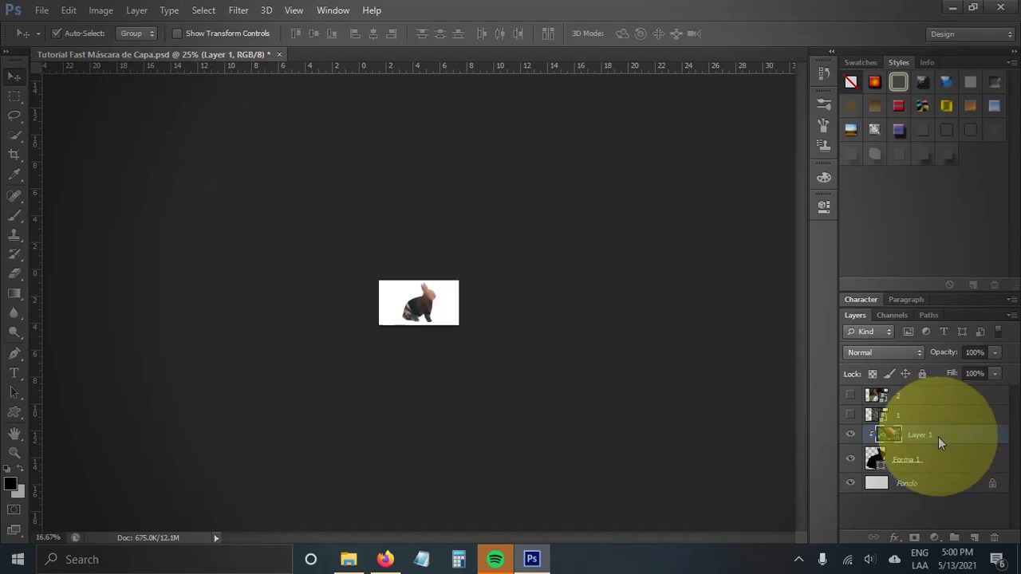
key(ctrl+minus)
key(ctrl+plus)
key(ctrl+plus)
key(ctrl+plus)
key(ctrl+plus)
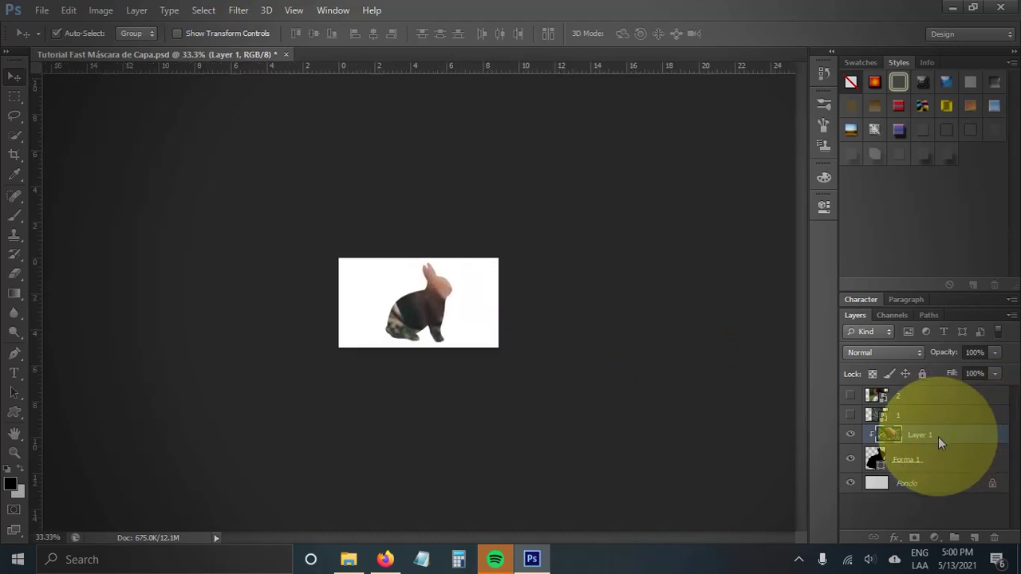
key(ctrl+minus)
key(ctrl+minus)
key(ctrl+plus)
key(ctrl+plus)
right_click(938, 436)
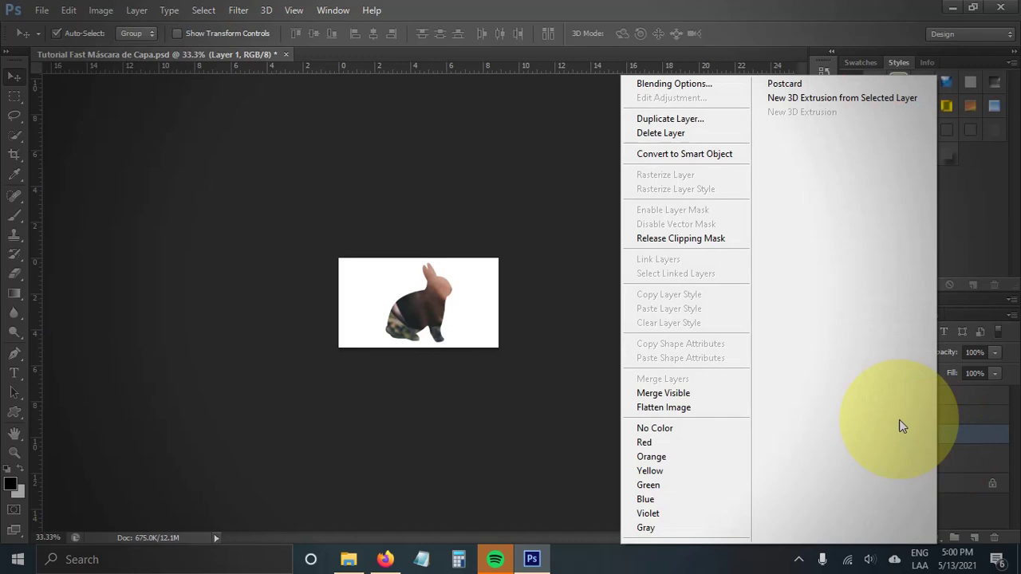
click(682, 154)
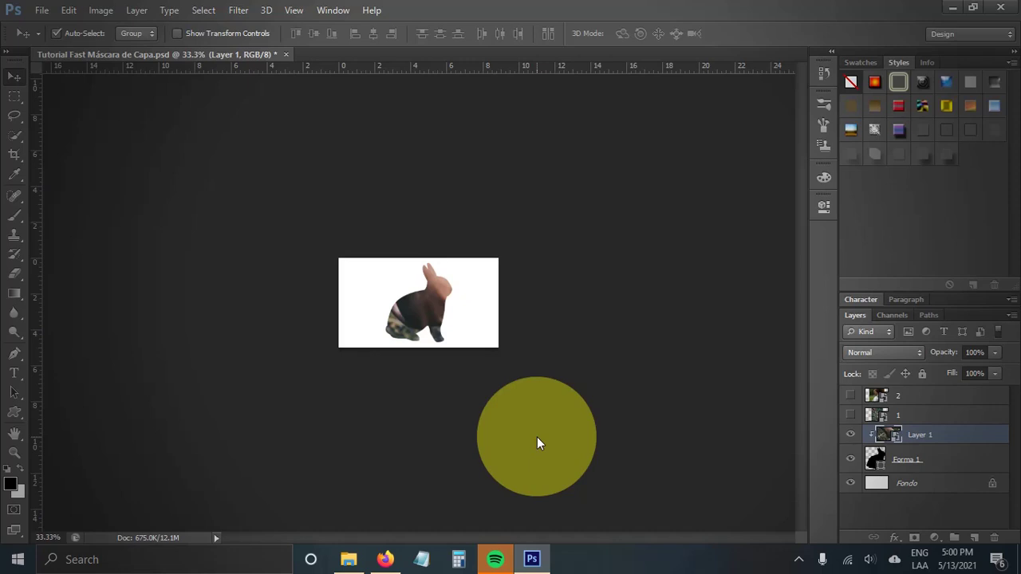
Step: Scale Layer 1 to about 20% and position its rabbit inside the silhouette
key(ctrl+t)
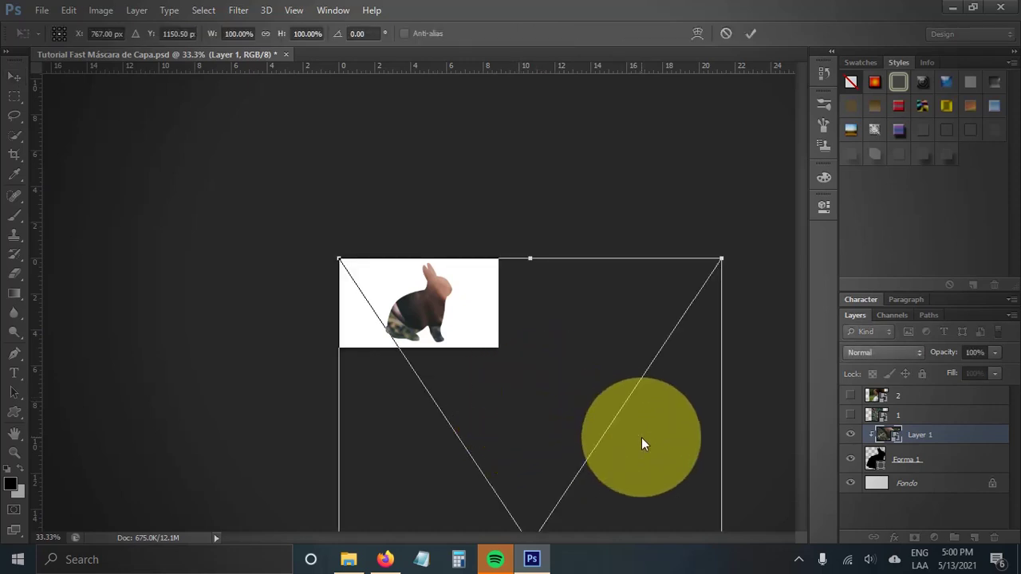
key(ctrl+minus)
key(ctrl+minus)
key(ctrl+minus)
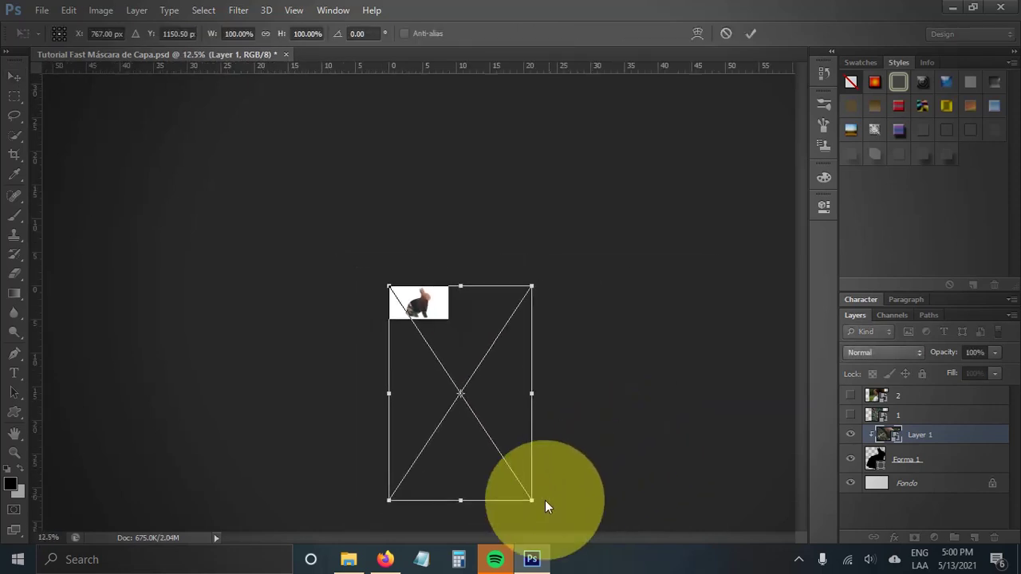
drag(535, 500, 435, 358)
key(ctrl+plus)
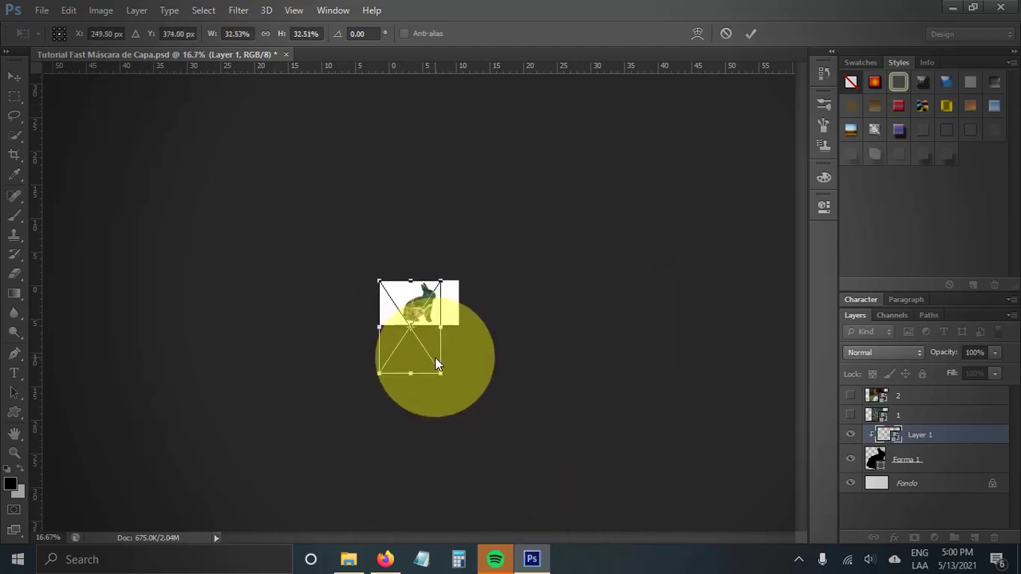
key(ctrl+plus)
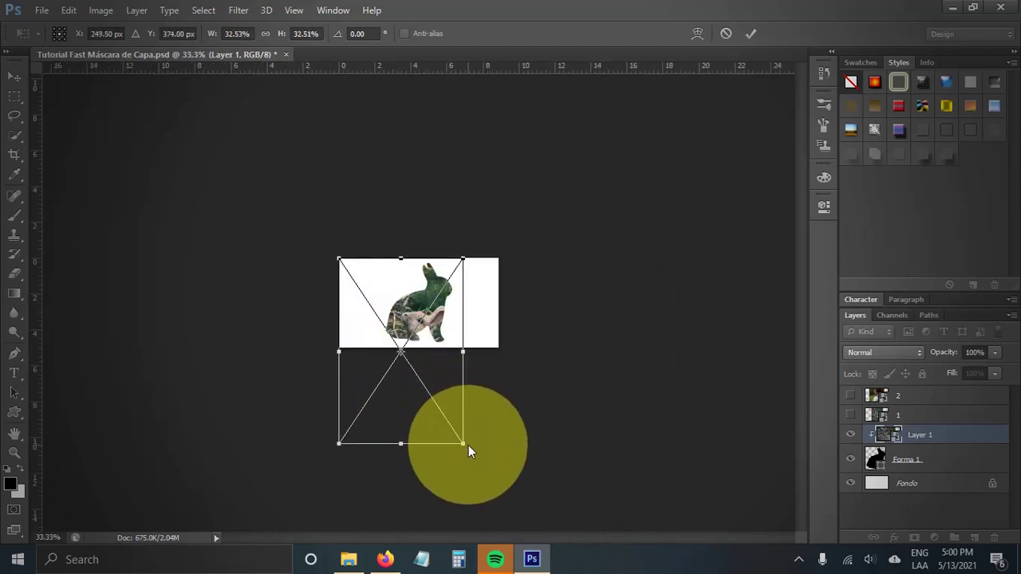
drag(462, 446, 433, 400)
drag(396, 346, 443, 334)
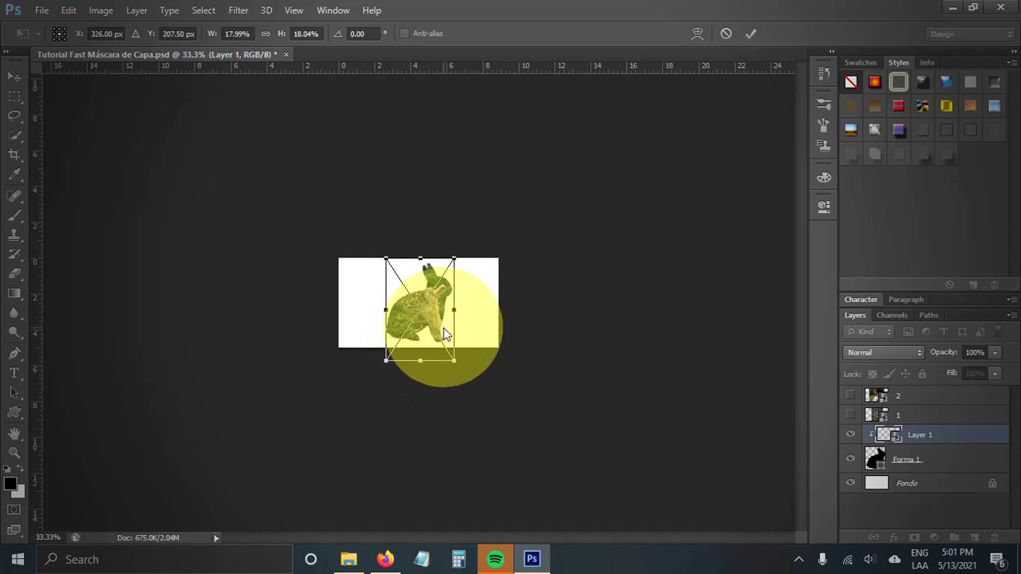
key(ctrl+plus)
key(ctrl+plus)
key(ctrl+plus)
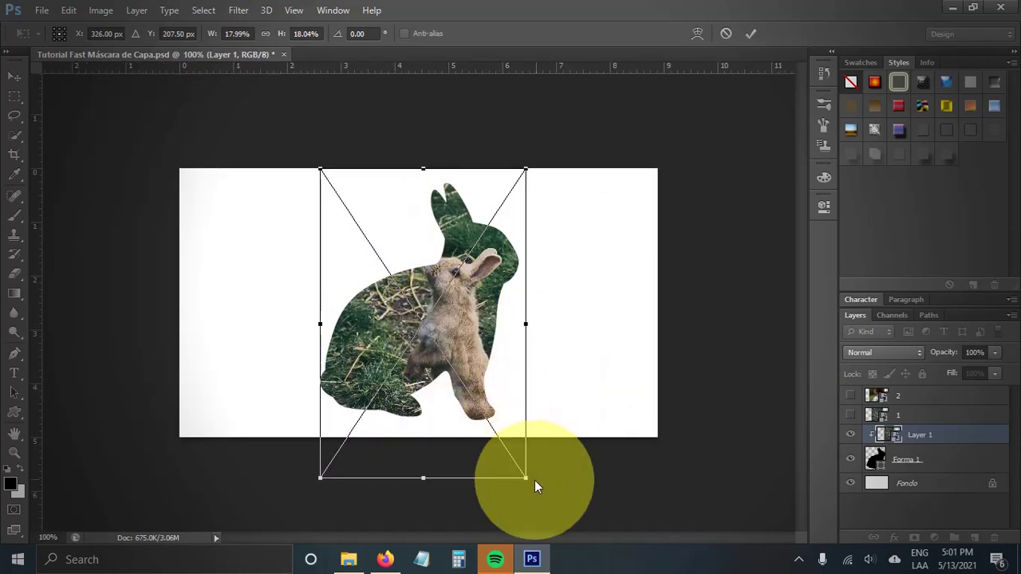
drag(527, 478, 549, 505)
key(Return)
key(ctrl+minus)
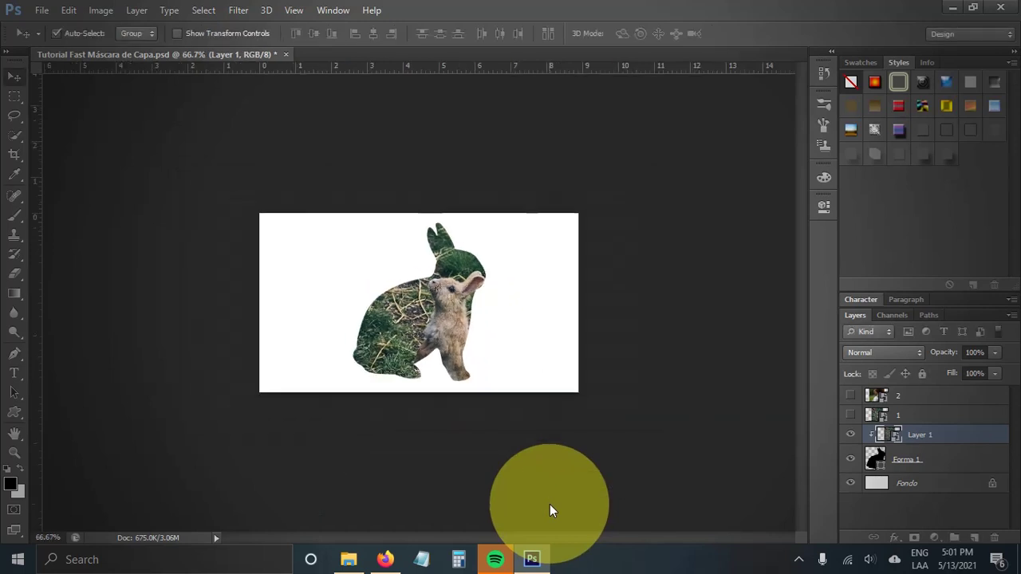
Step: Move layer 1 into the rabbit clipping group beneath Layer 1, then delete Layer 1
click(898, 420)
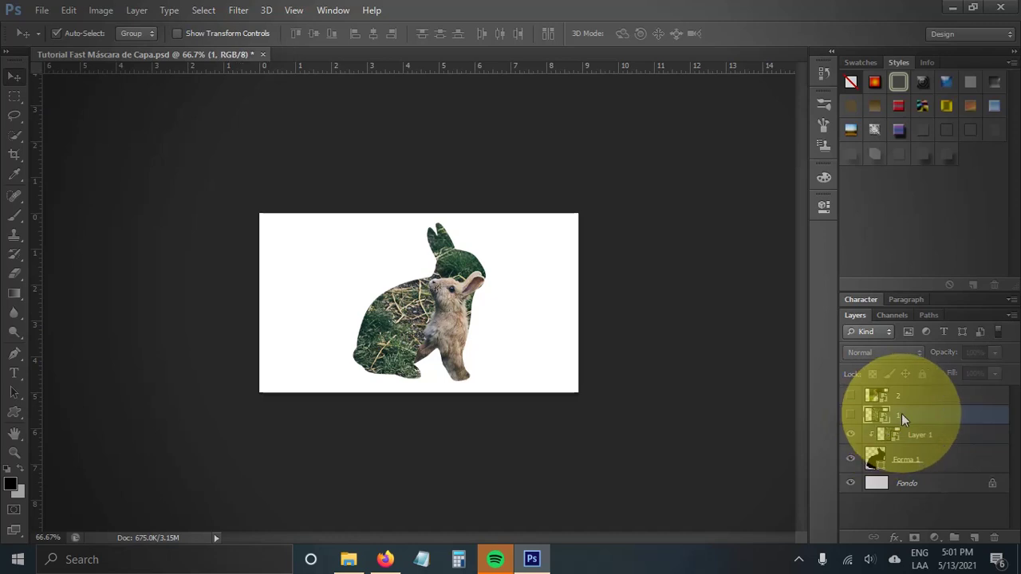
drag(906, 443, 889, 434)
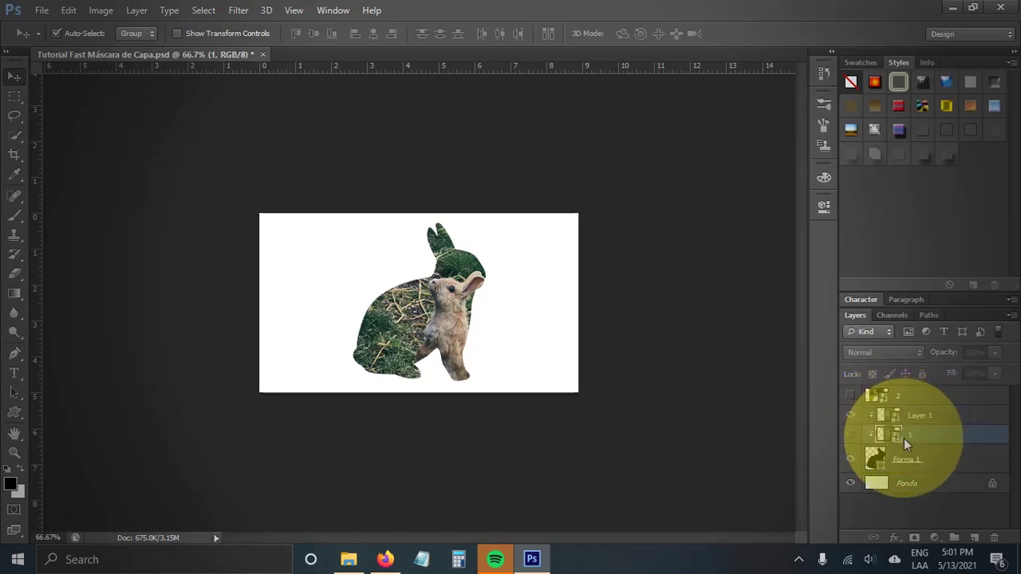
click(851, 418)
click(851, 432)
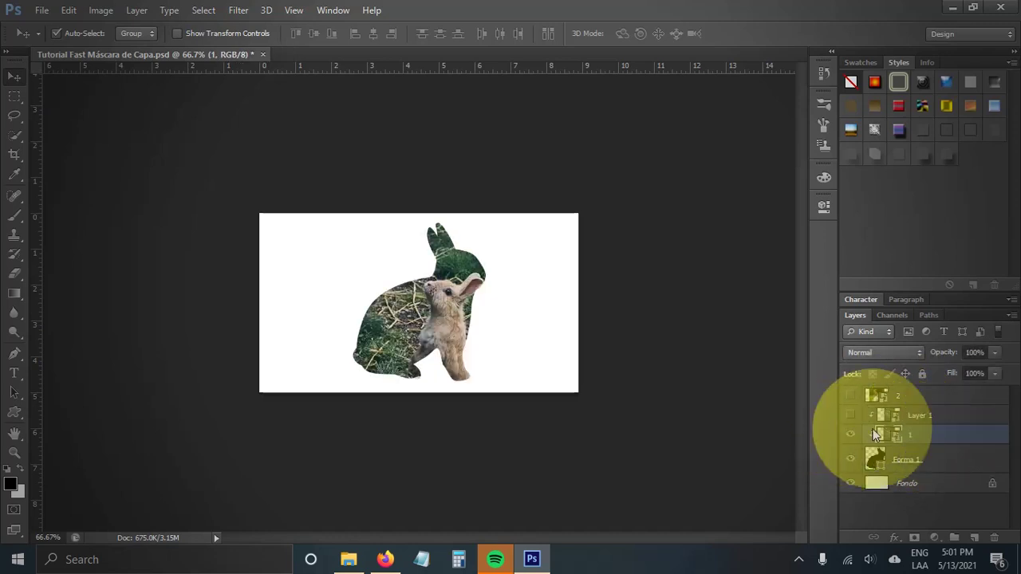
click(912, 416)
key(Delete)
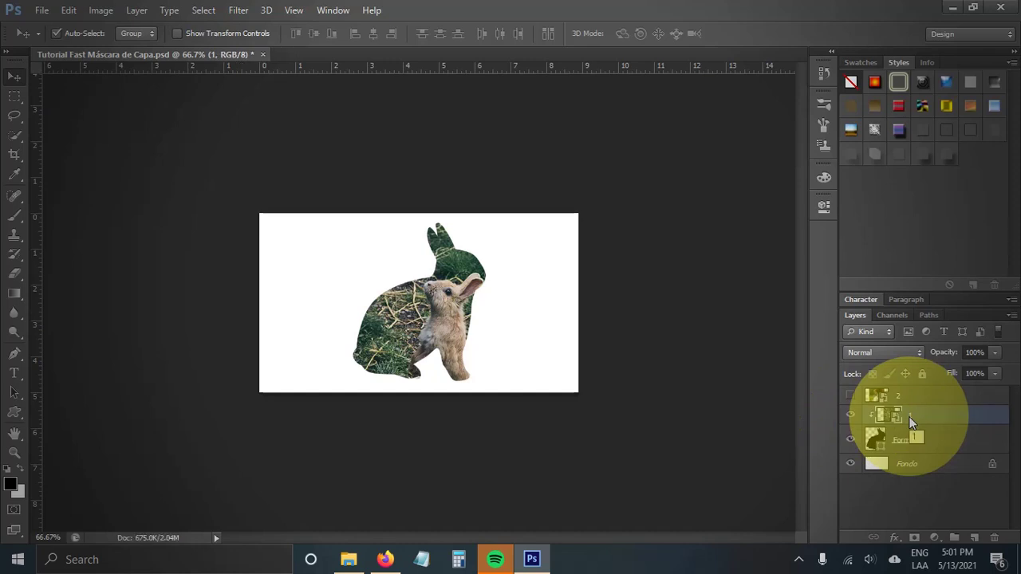